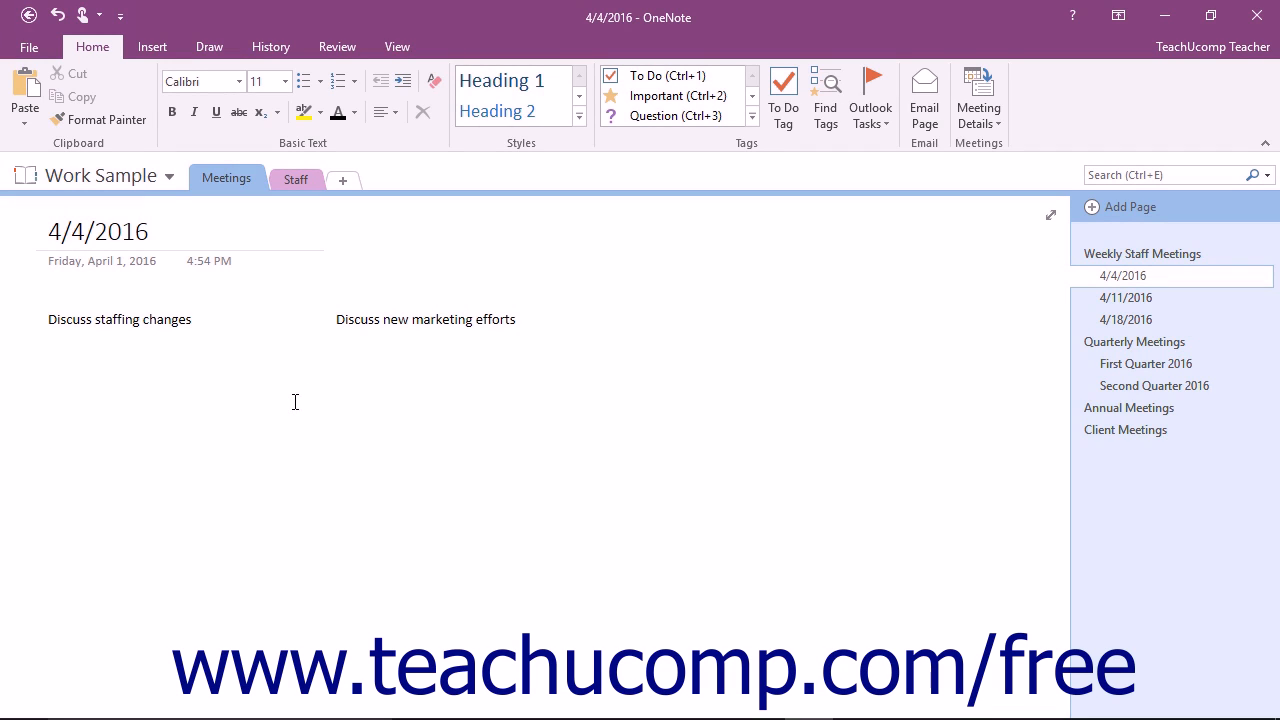
Place an insertion point below the notes and start a file attachment from Insert
click(47, 437)
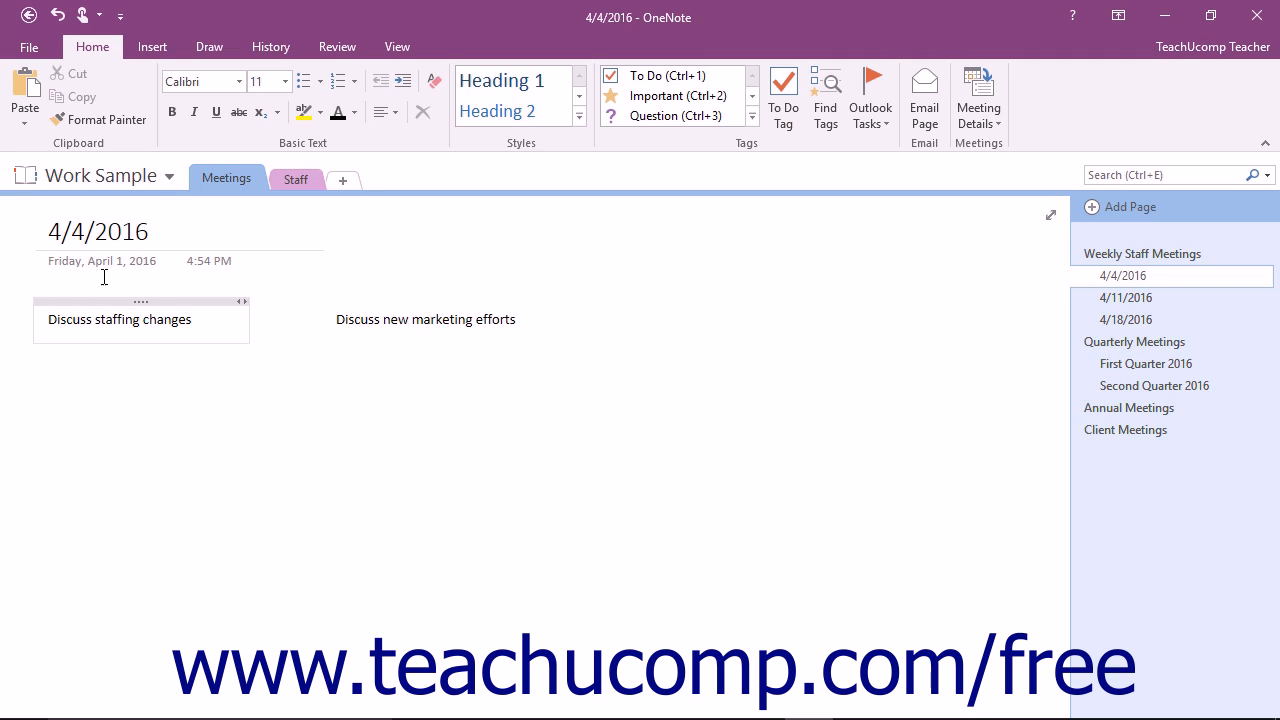
click(156, 47)
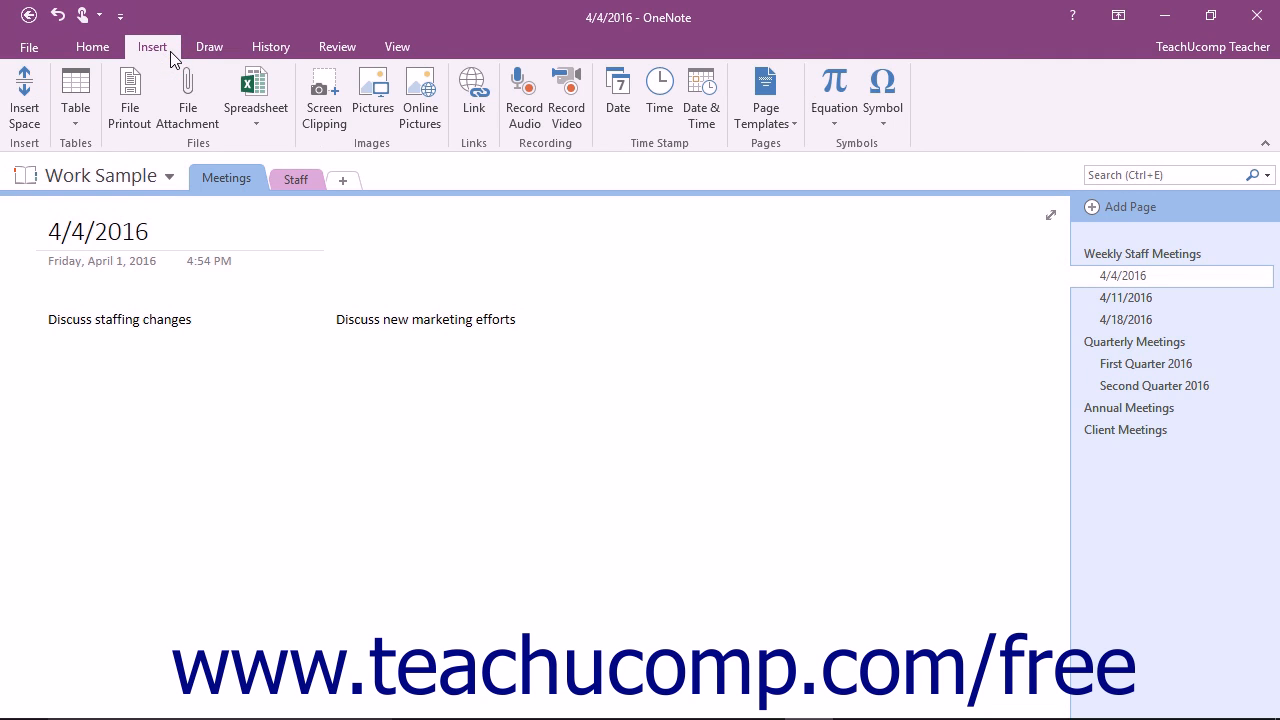
click(190, 115)
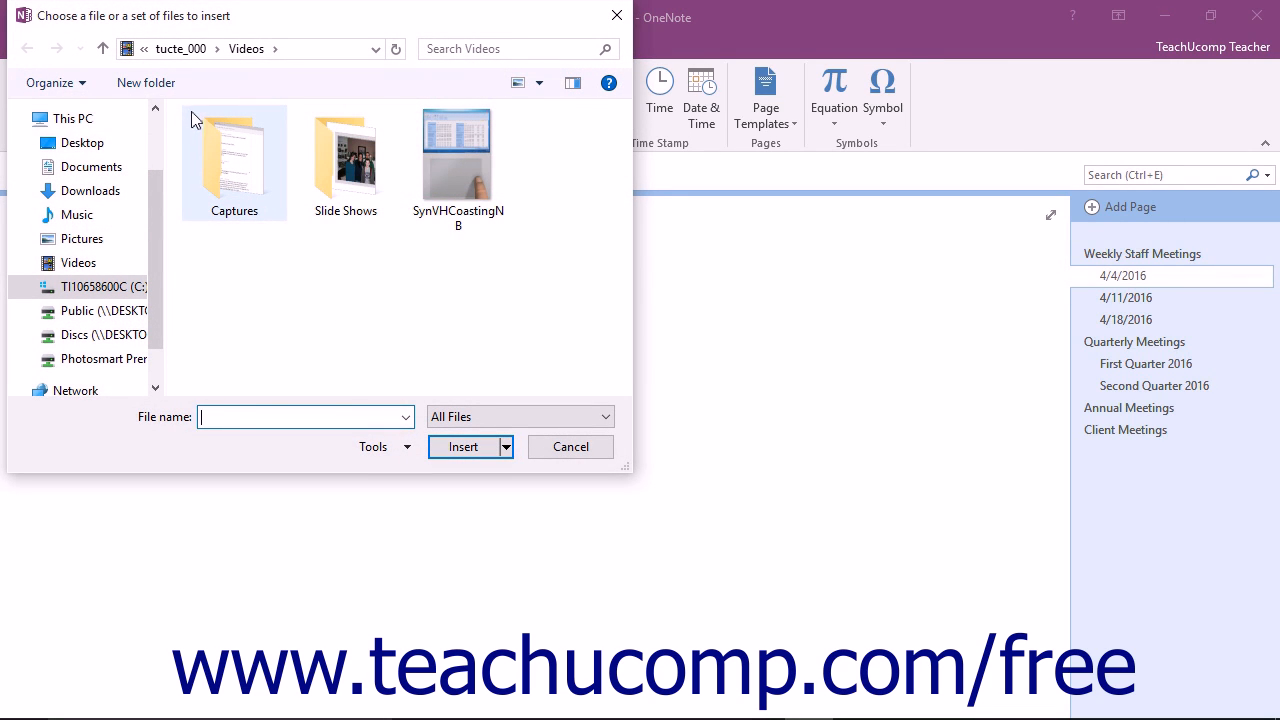
Select the SynVHCoastingNB video in Videos, insert it, and choose Attach File
click(465, 178)
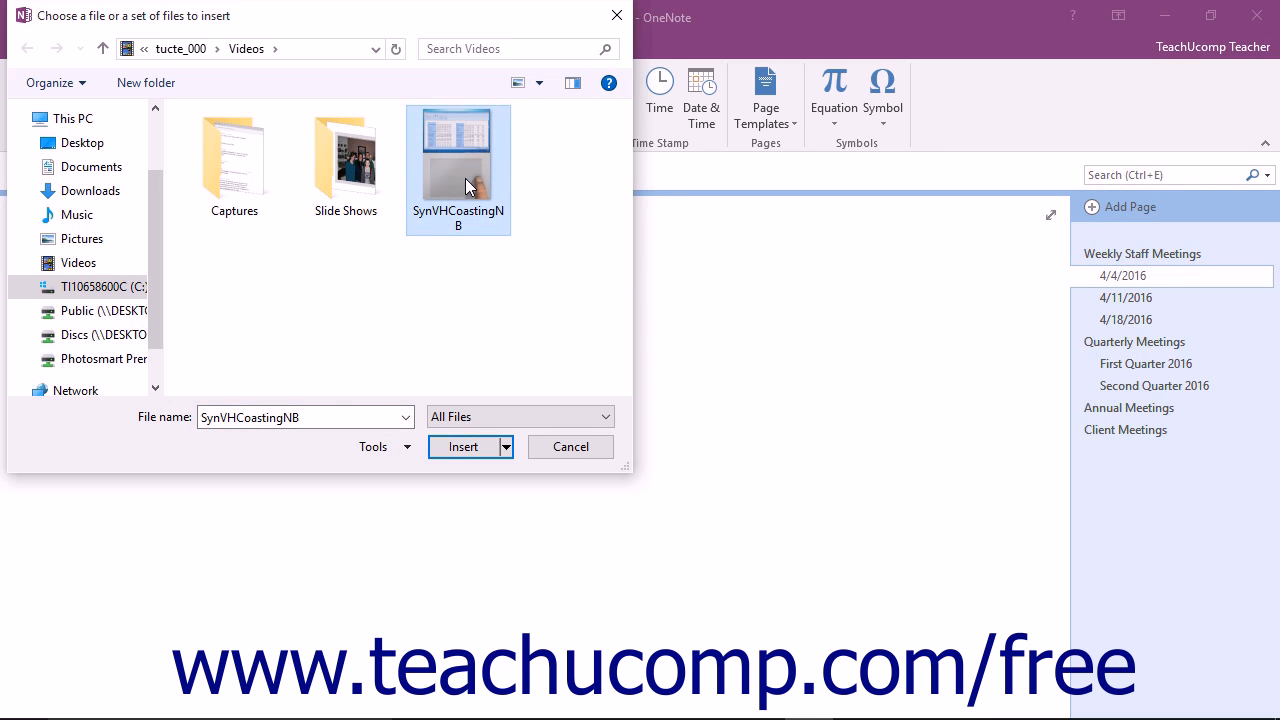
click(465, 447)
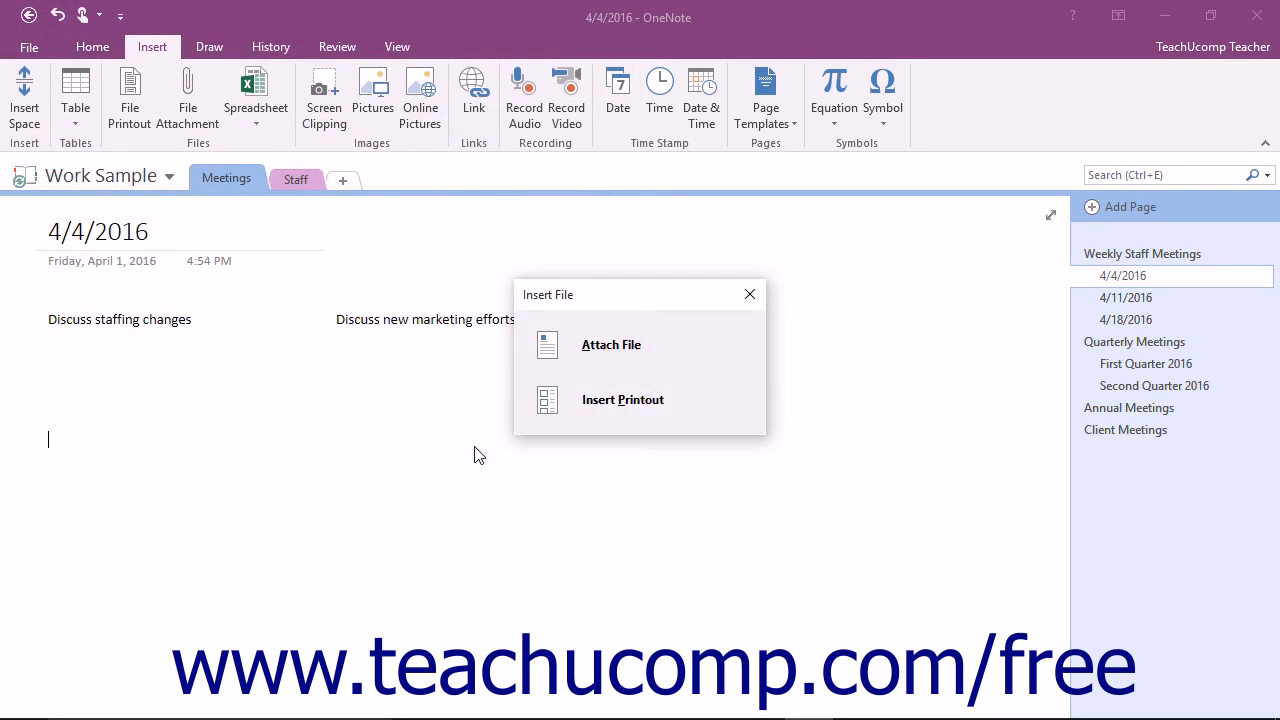
click(615, 350)
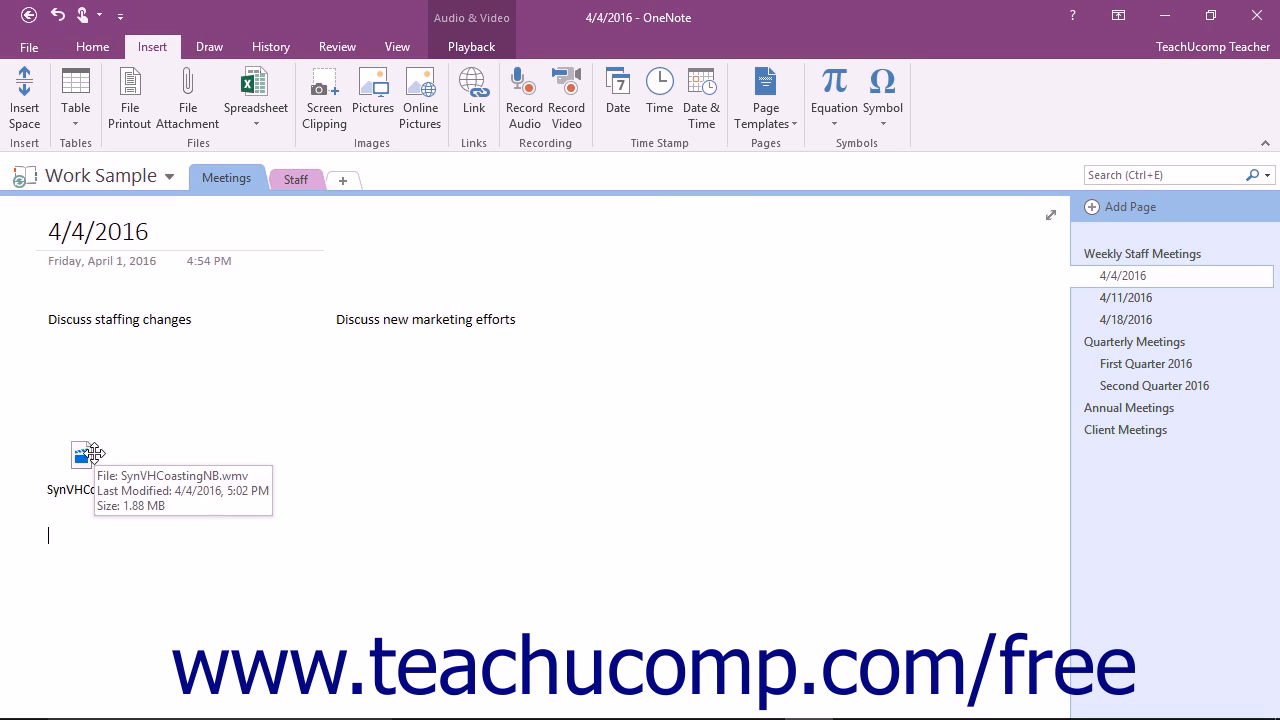
Drag the video icon to the middle of the page and show the Playback controls
drag(90, 453, 514, 458)
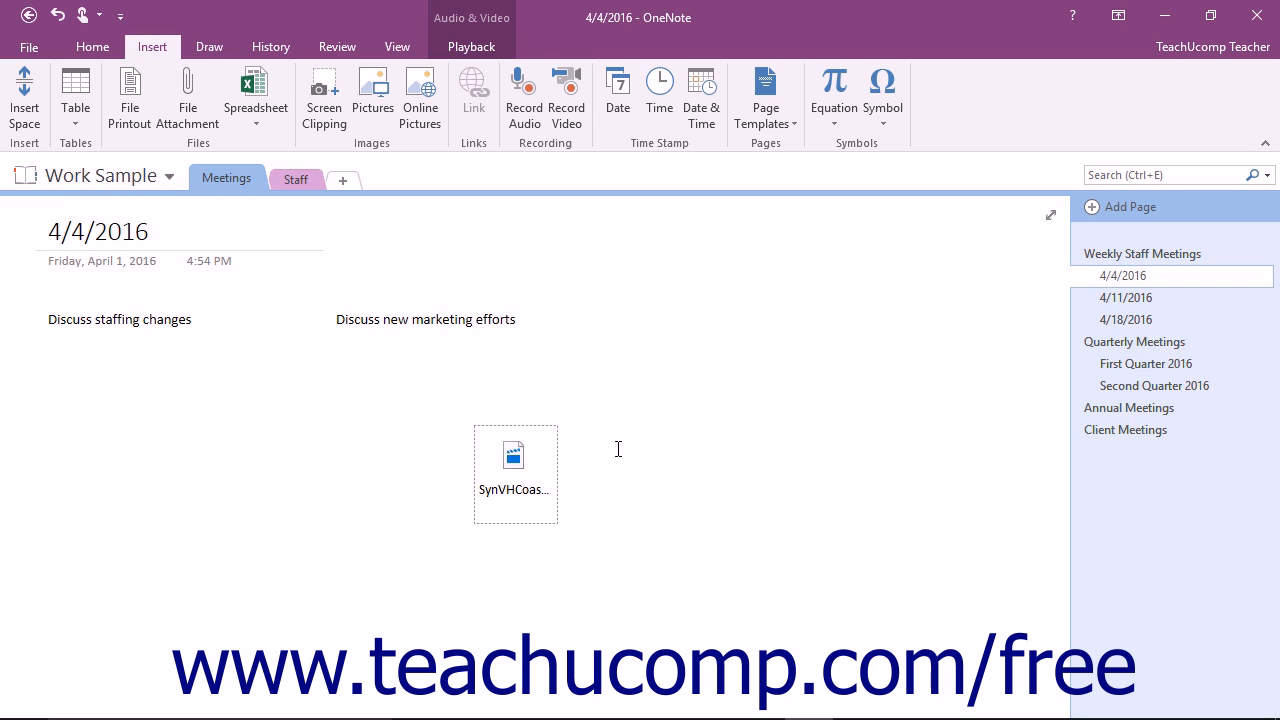
click(491, 44)
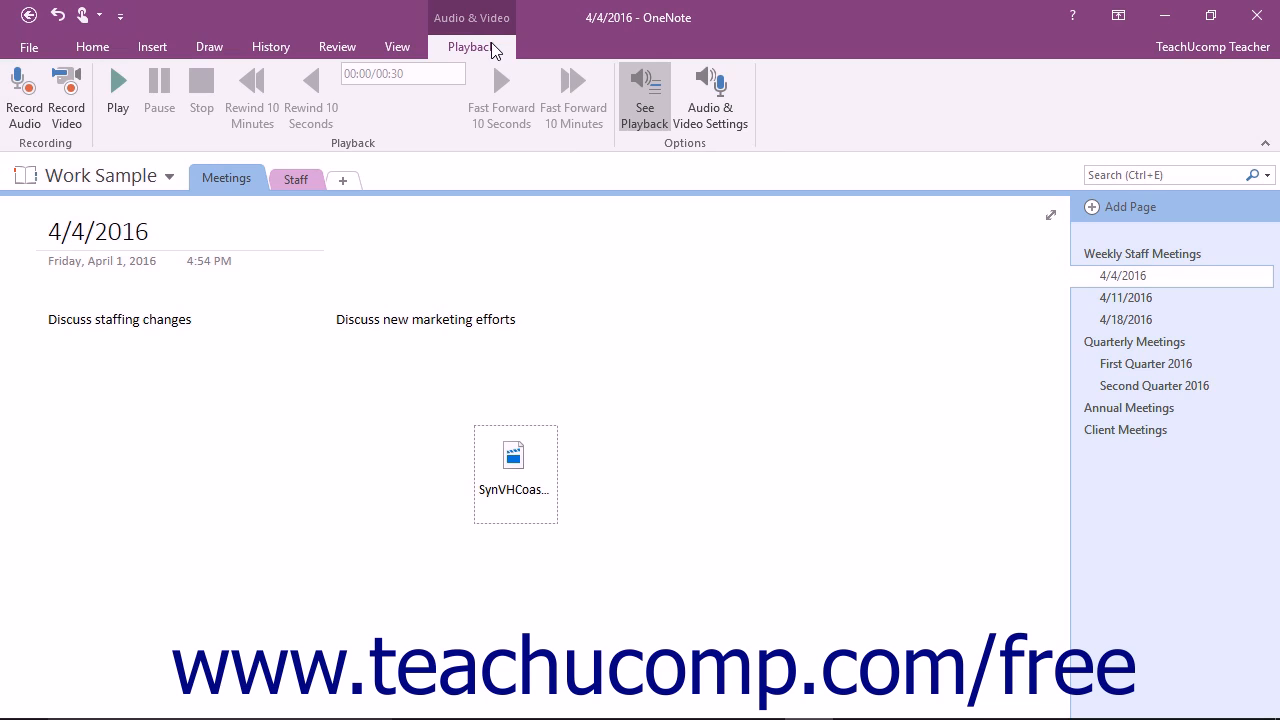
click(494, 50)
click(341, 148)
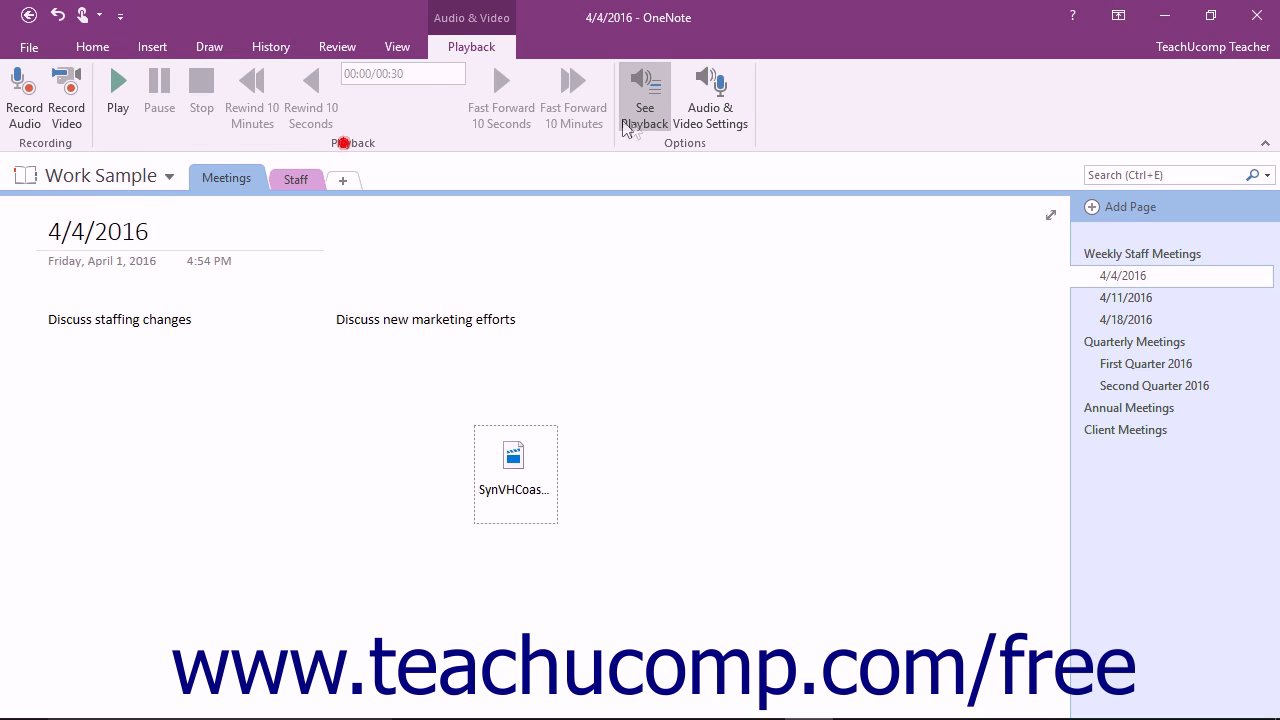
click(672, 146)
click(344, 146)
Play the video, fast-forward 10 seconds, then stop playback
click(118, 90)
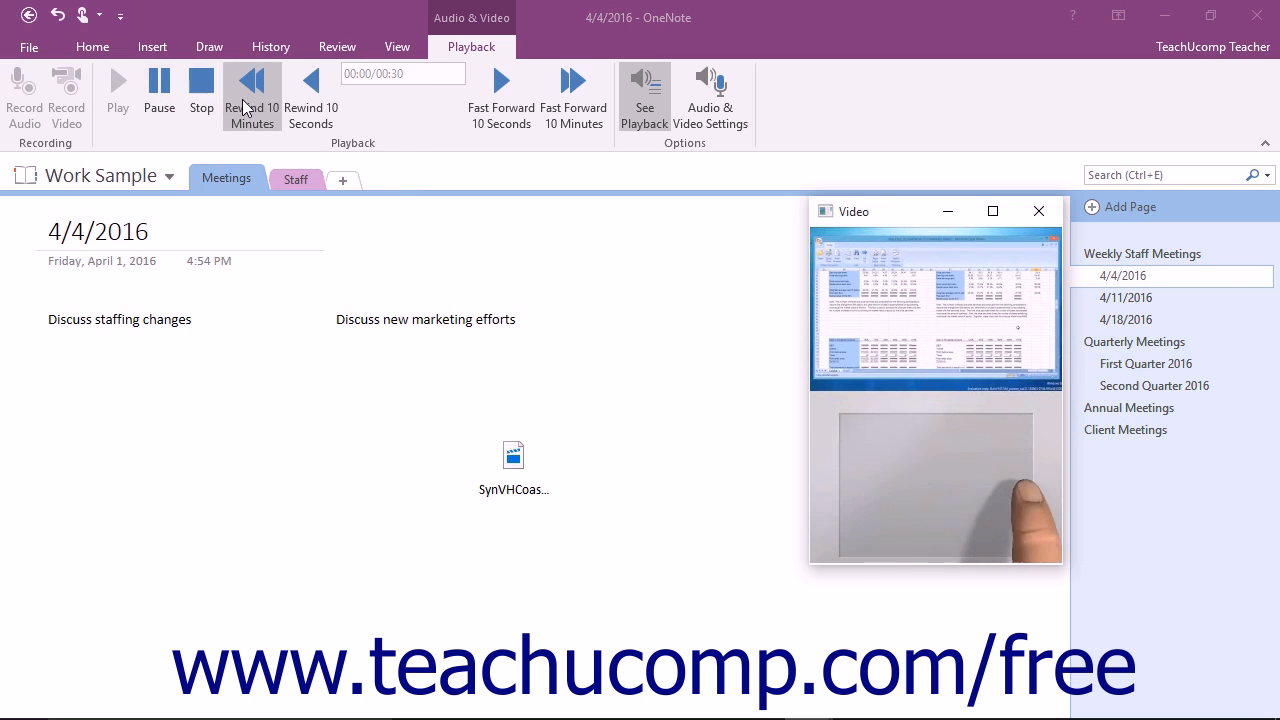
click(490, 105)
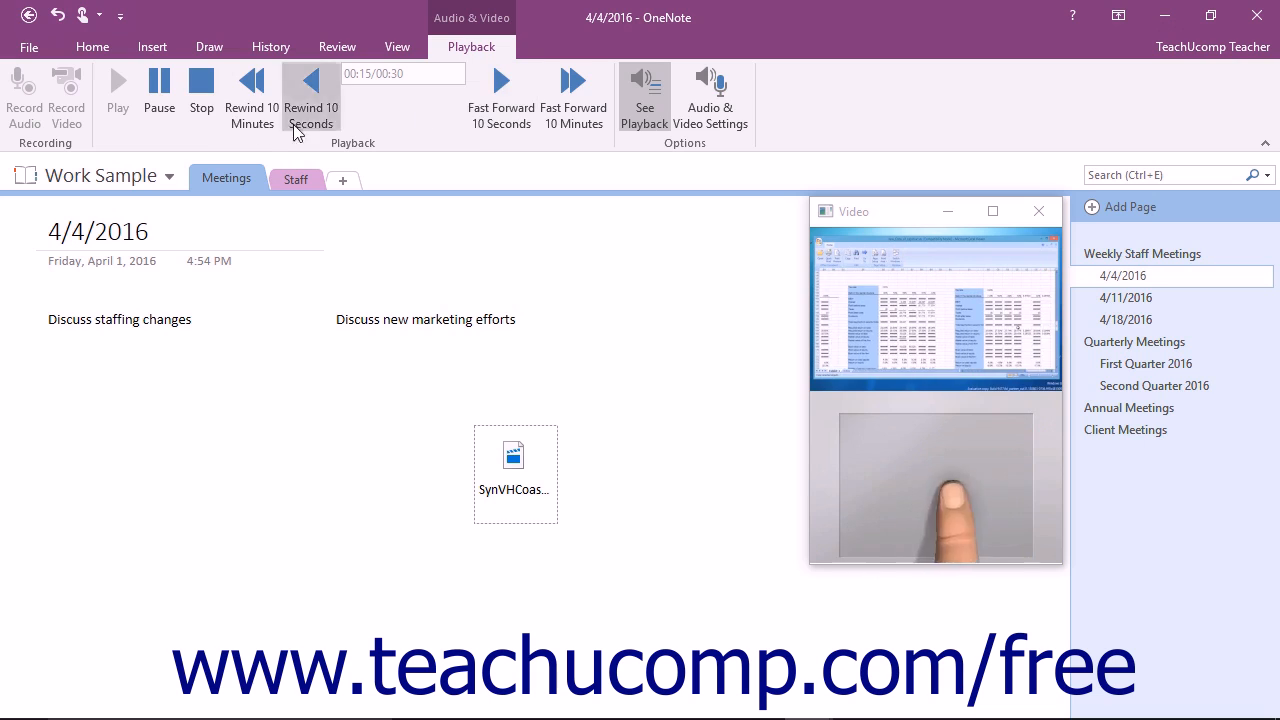
click(201, 95)
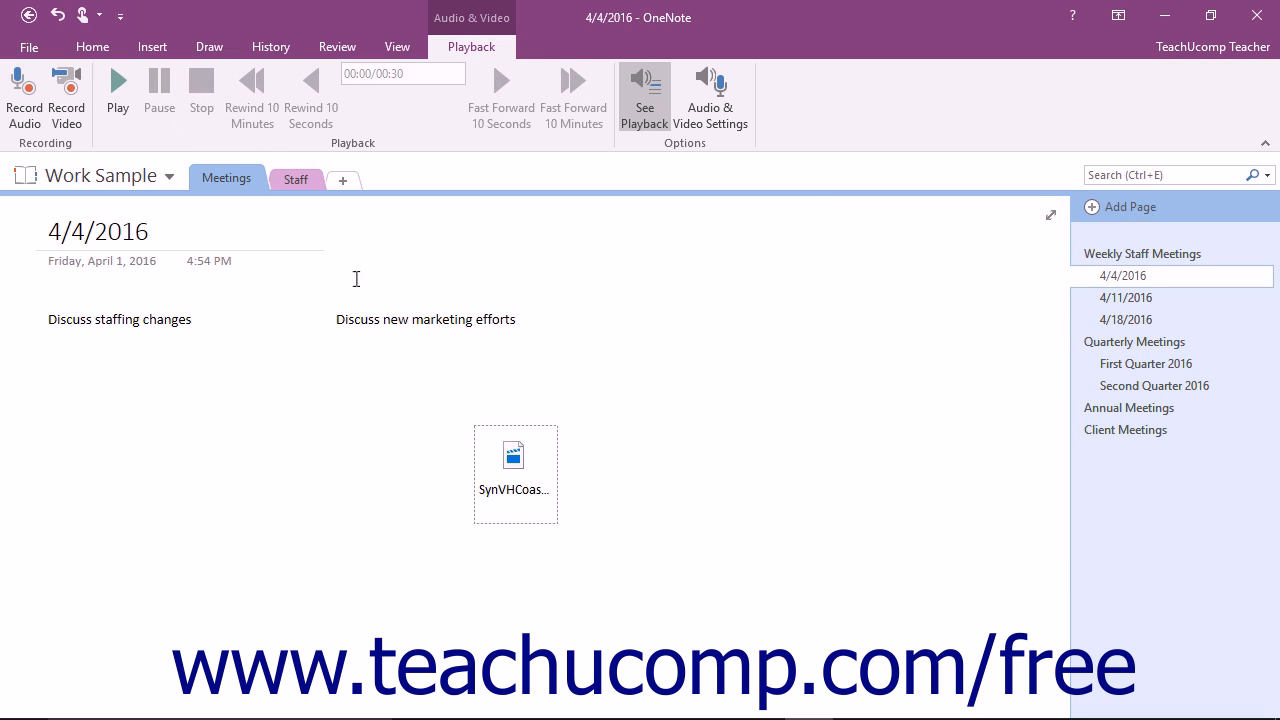
Play the video from its icon's mini toolbar, then stop it from the Playback controls
click(518, 462)
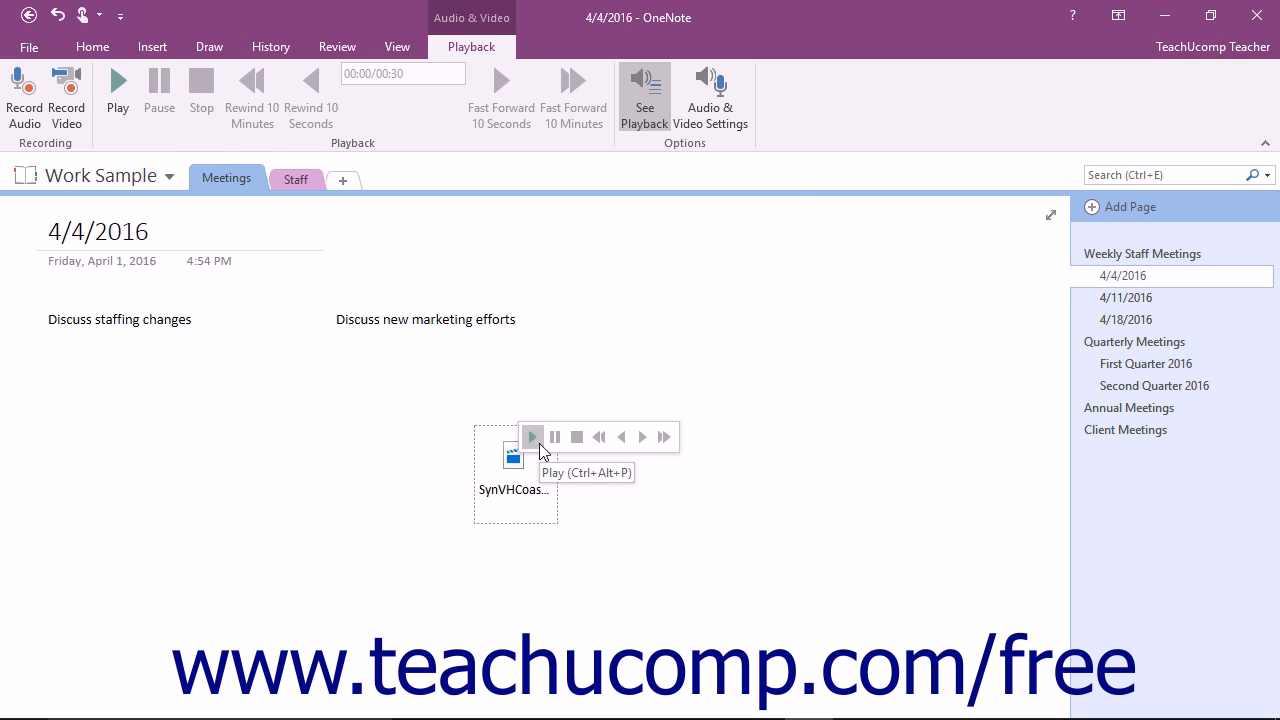
click(533, 437)
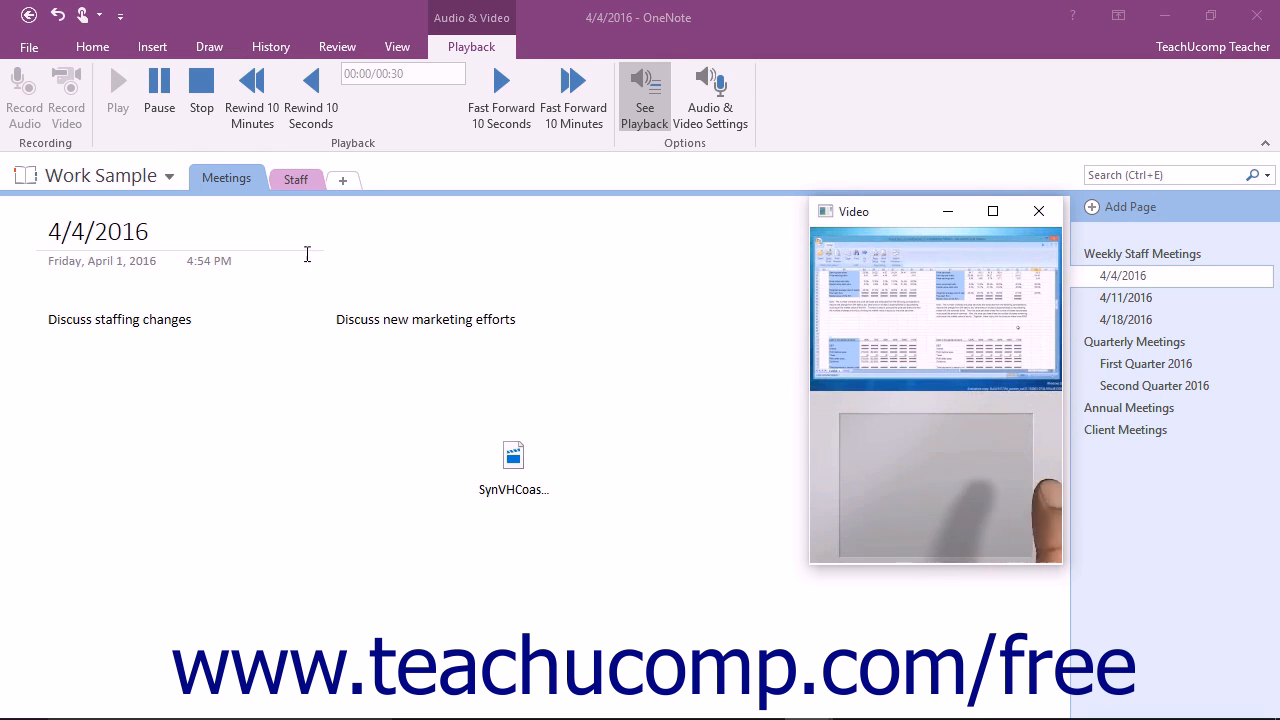
click(203, 105)
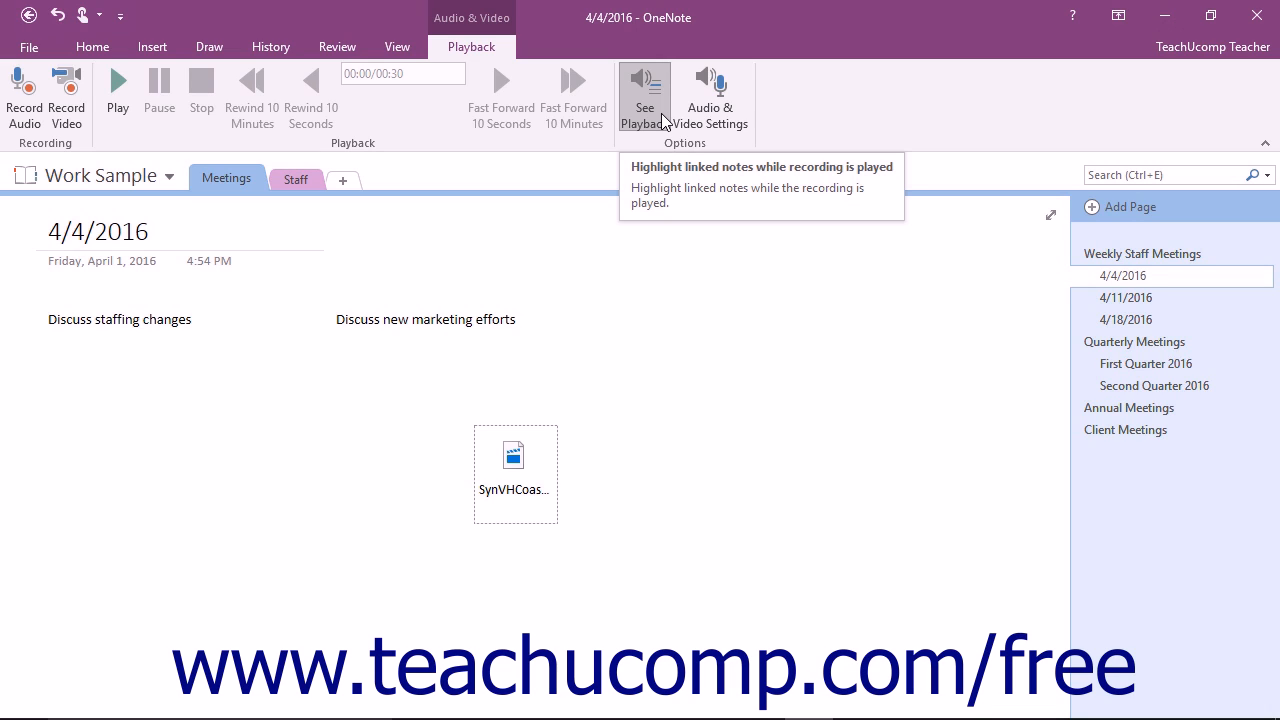
Toggle See Playback off so linked notes are no longer highlighted during playback
click(645, 100)
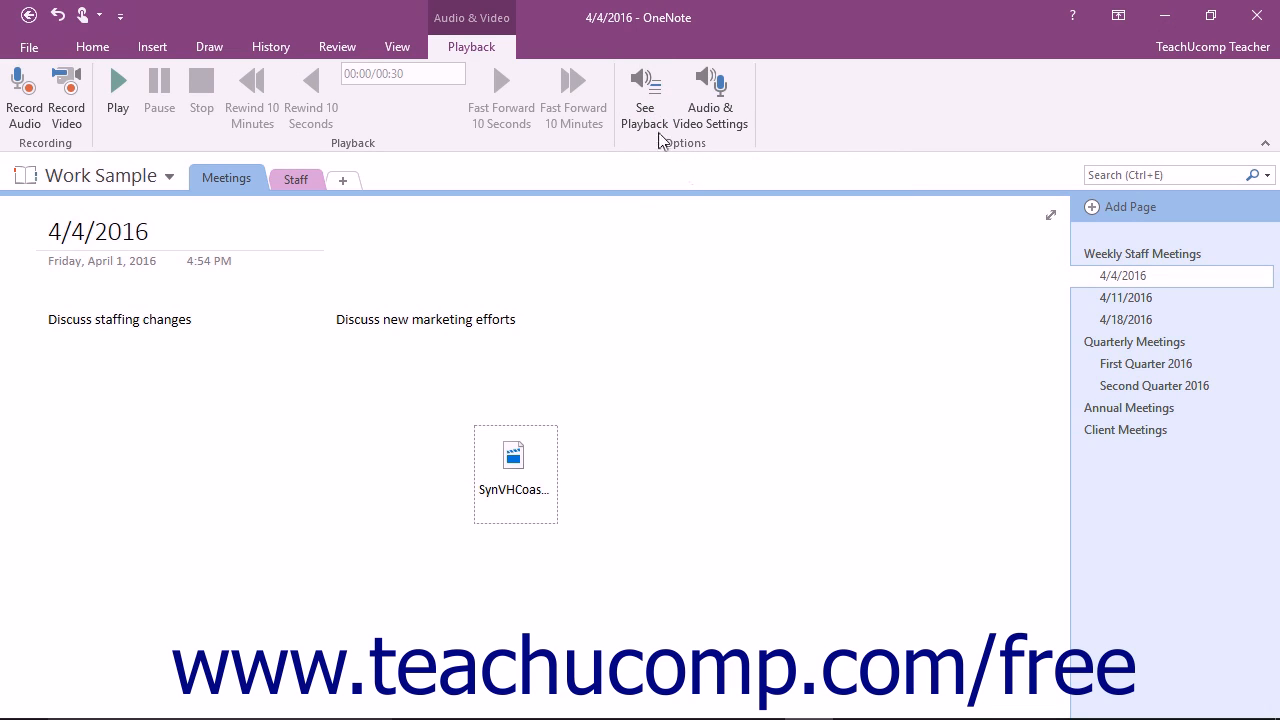
click(645, 100)
click(645, 100)
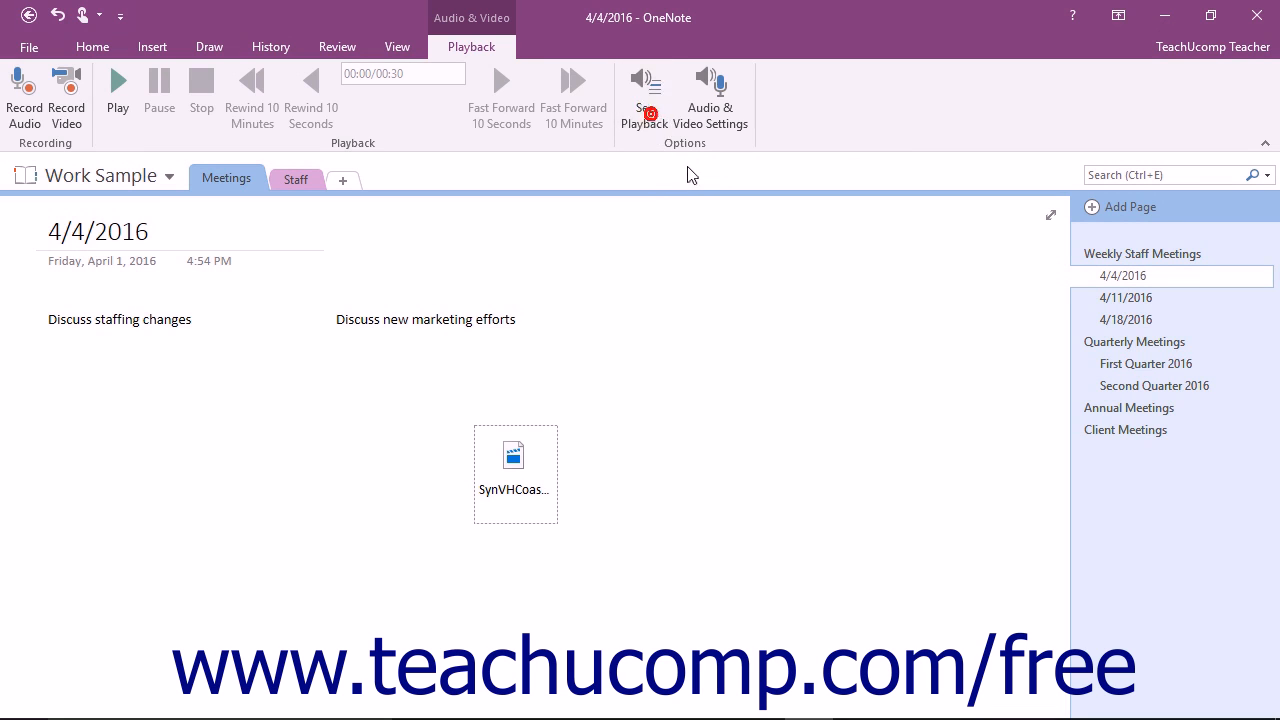